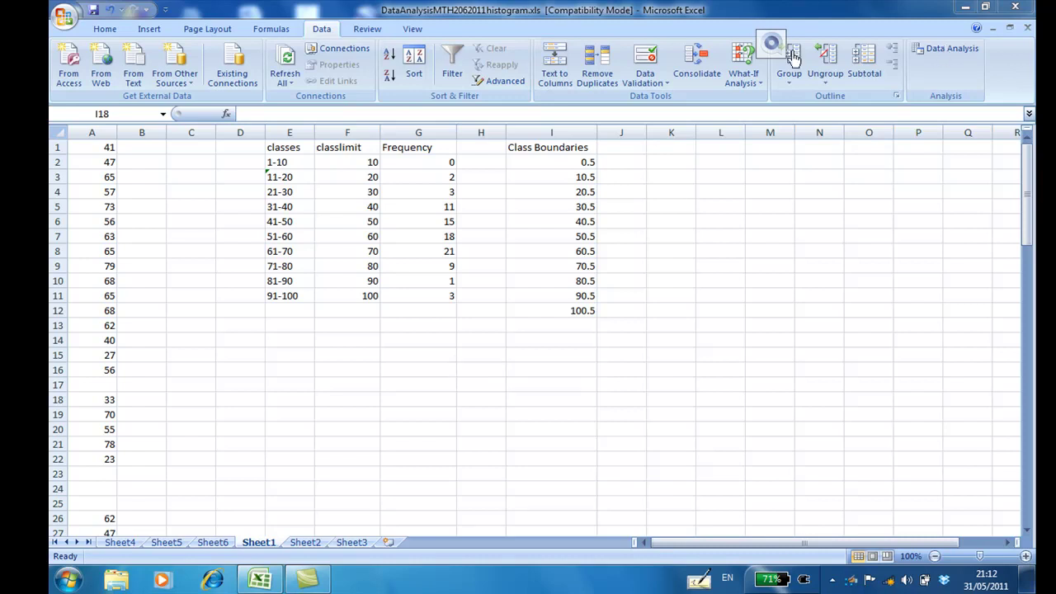
Check the Analysis ToolPak add-in in Excel Options, closing the Add-Ins dialog unchanged
left_click(60, 11)
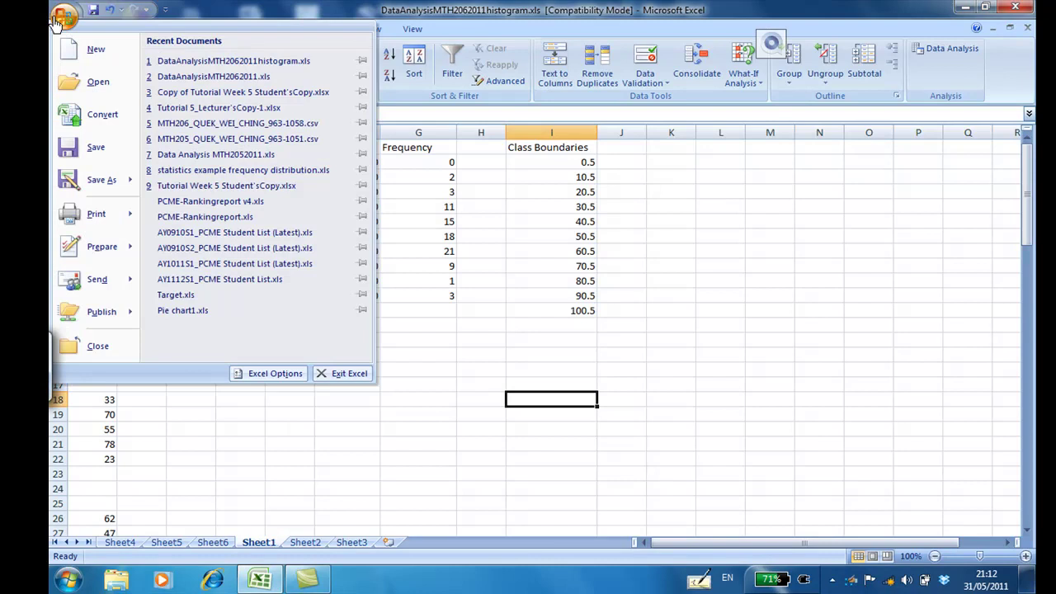
left_click(286, 376)
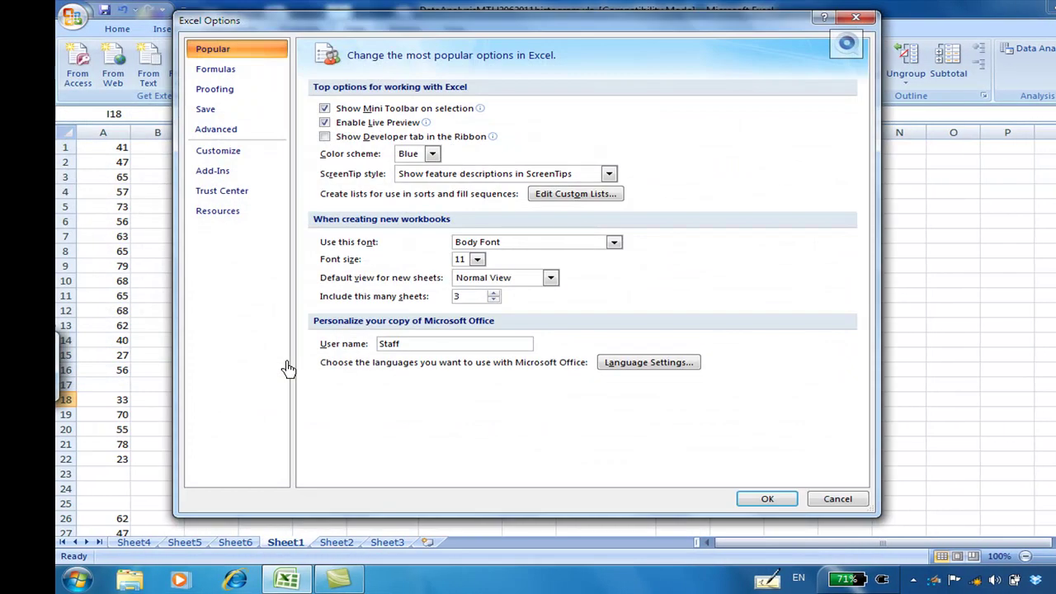
left_click(218, 174)
left_click(434, 137)
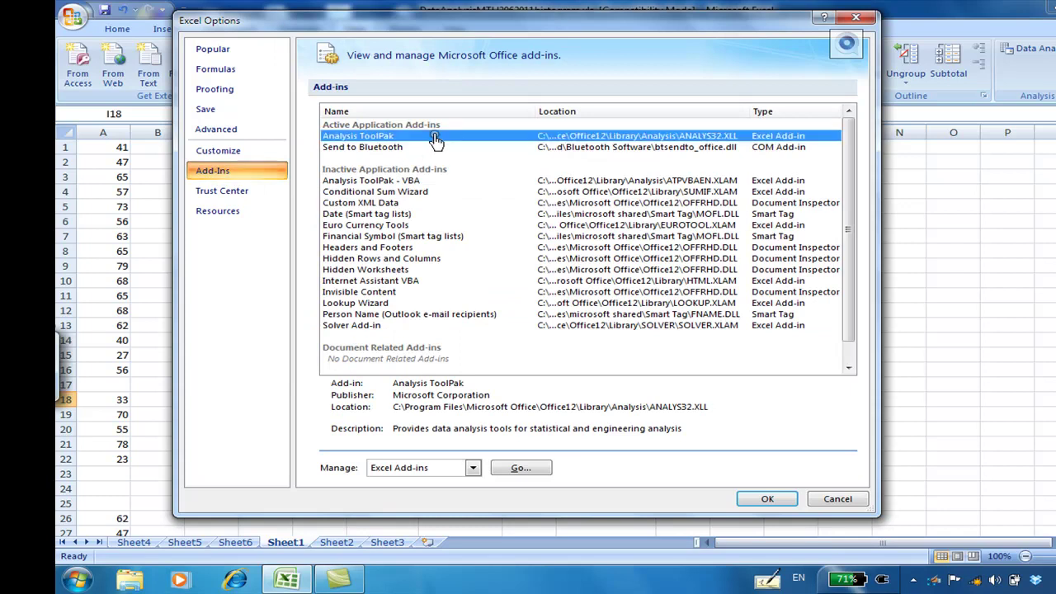
left_click(518, 469)
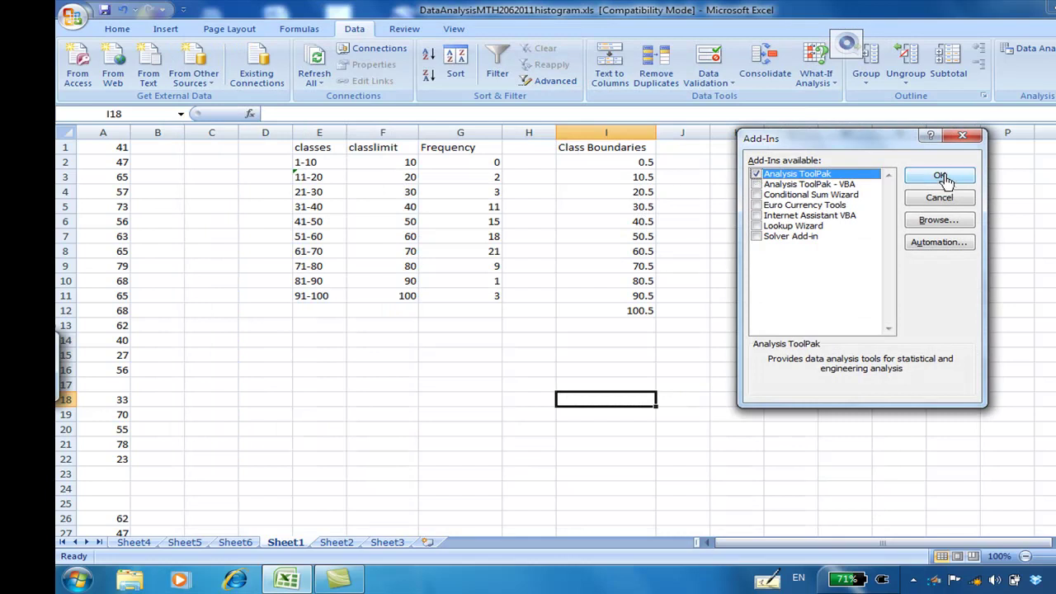
left_click(962, 137)
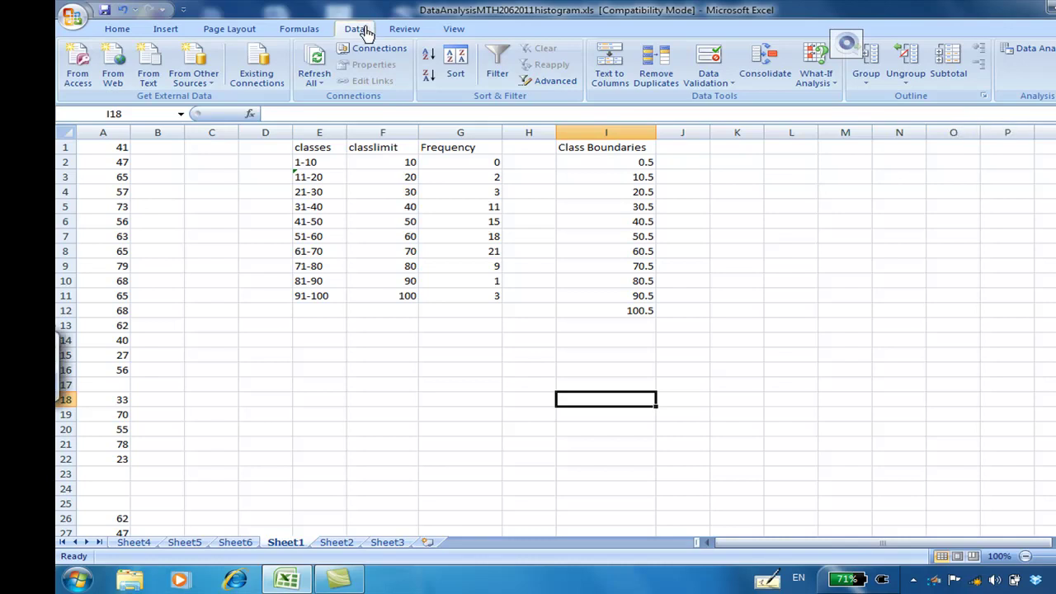
Run a Histogram with bin range I2:I12 and cumulative percentages
left_click(1049, 60)
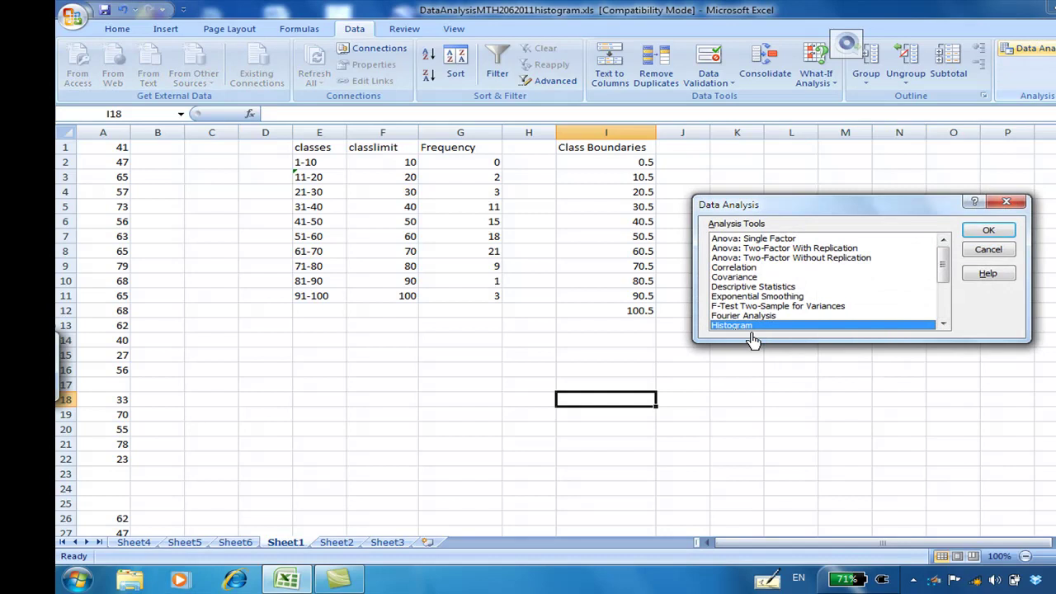
left_click(989, 232)
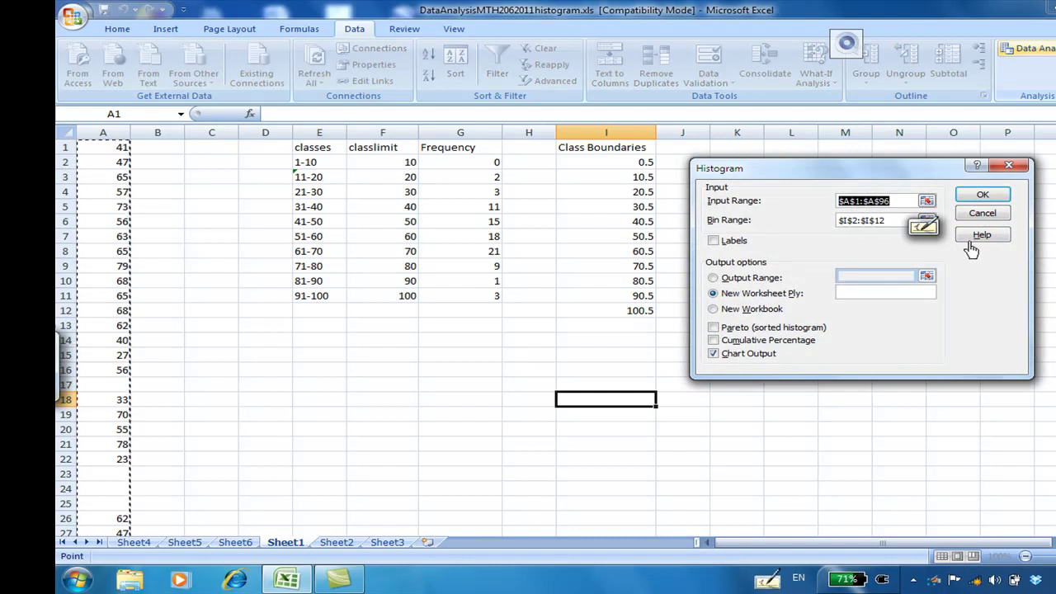
triple_click(854, 223)
key("BackSpace")
type("$I$2:$I$12")
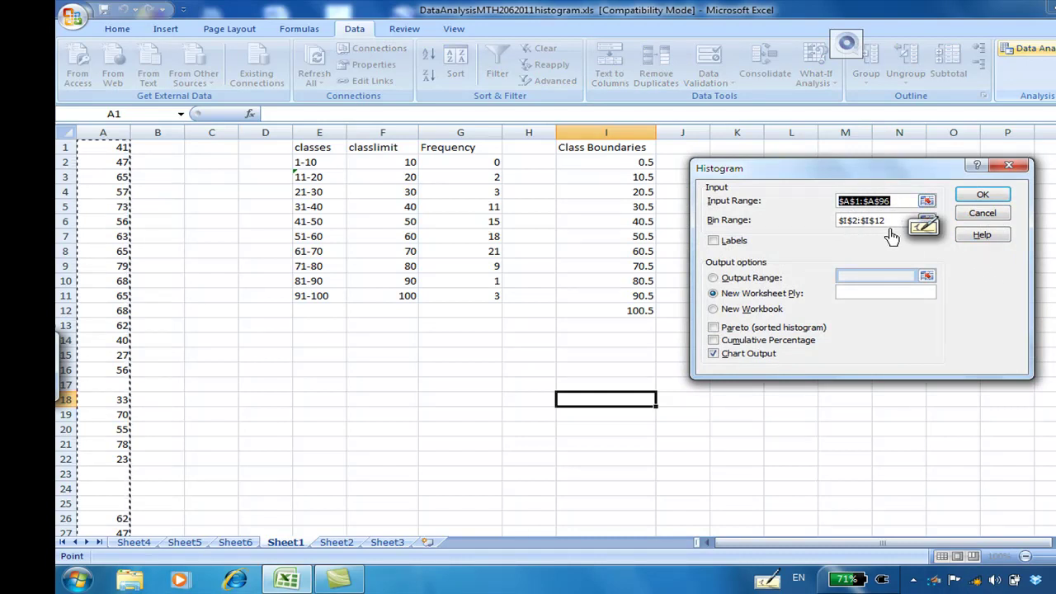
left_click(888, 224)
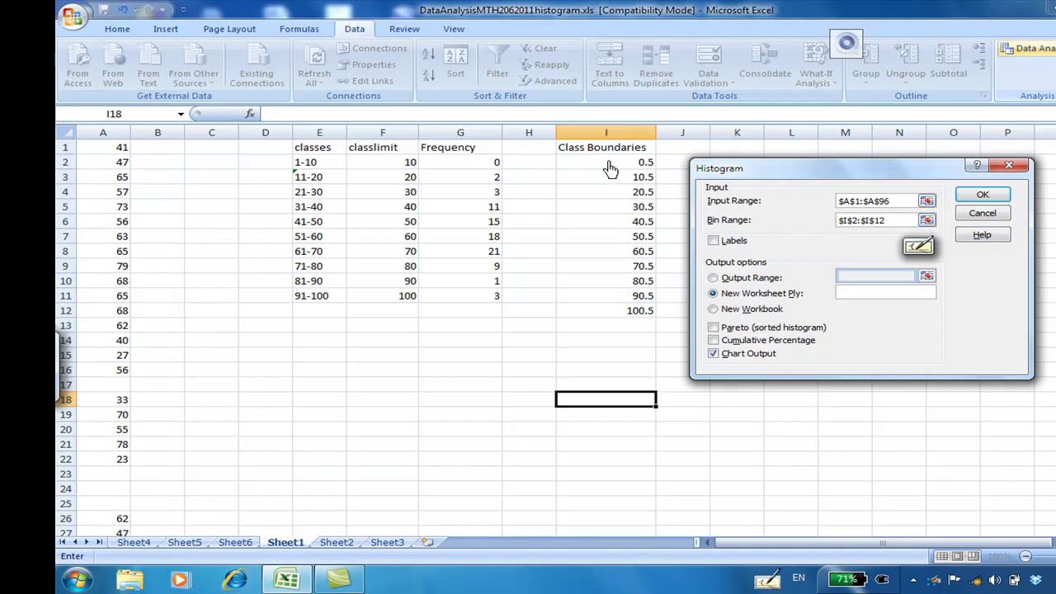
left_click_drag(609, 168, 632, 314)
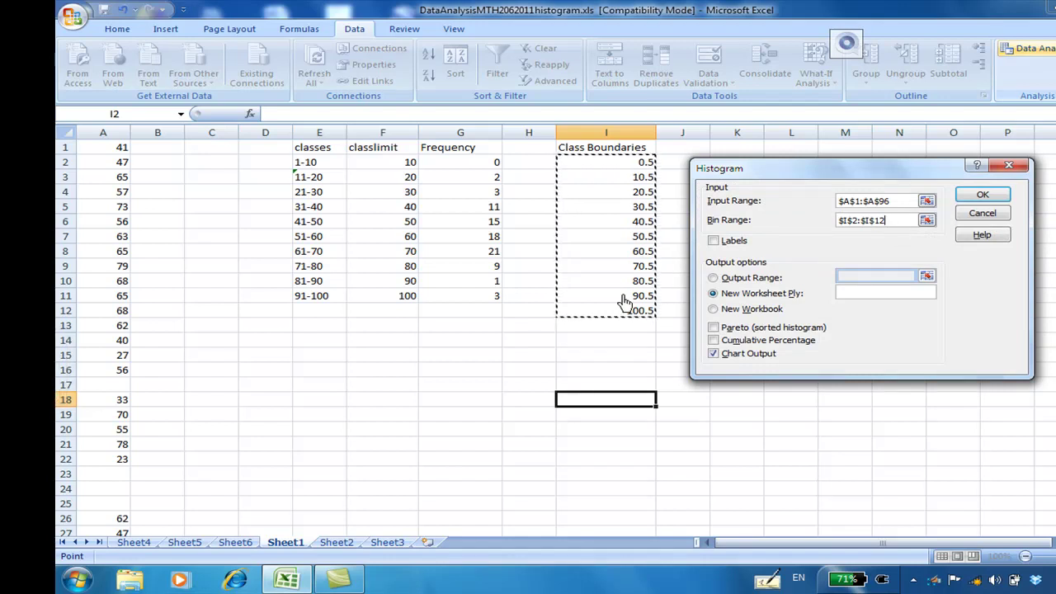
left_click(713, 353)
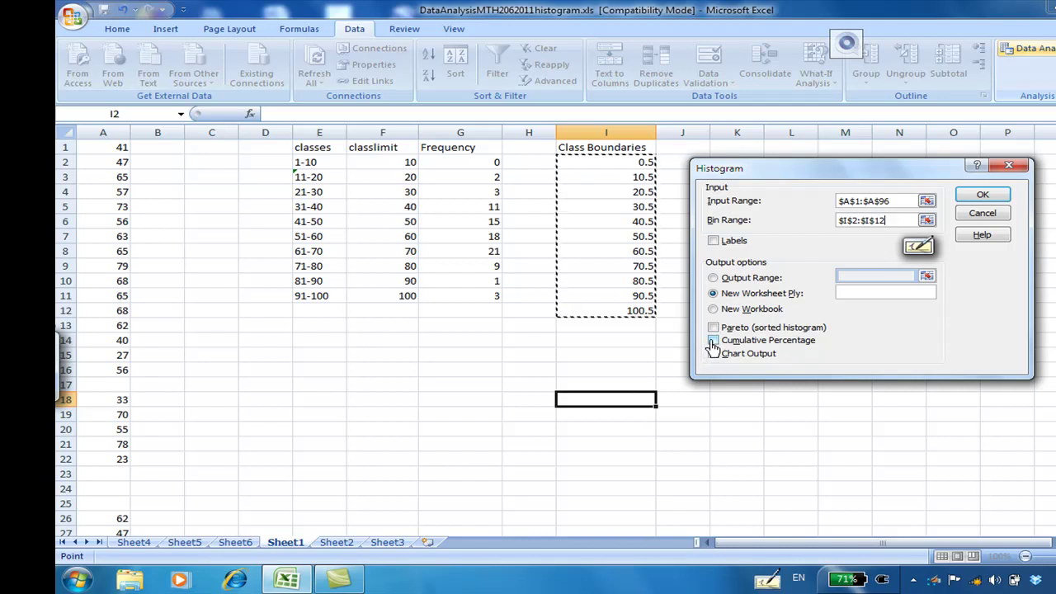
left_click(713, 340)
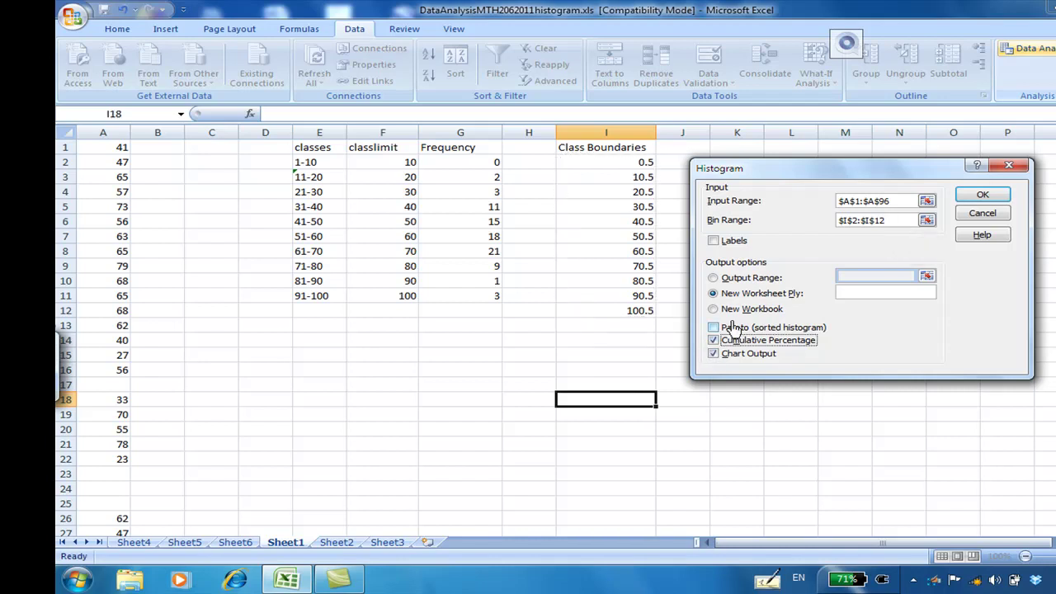
left_click(983, 194)
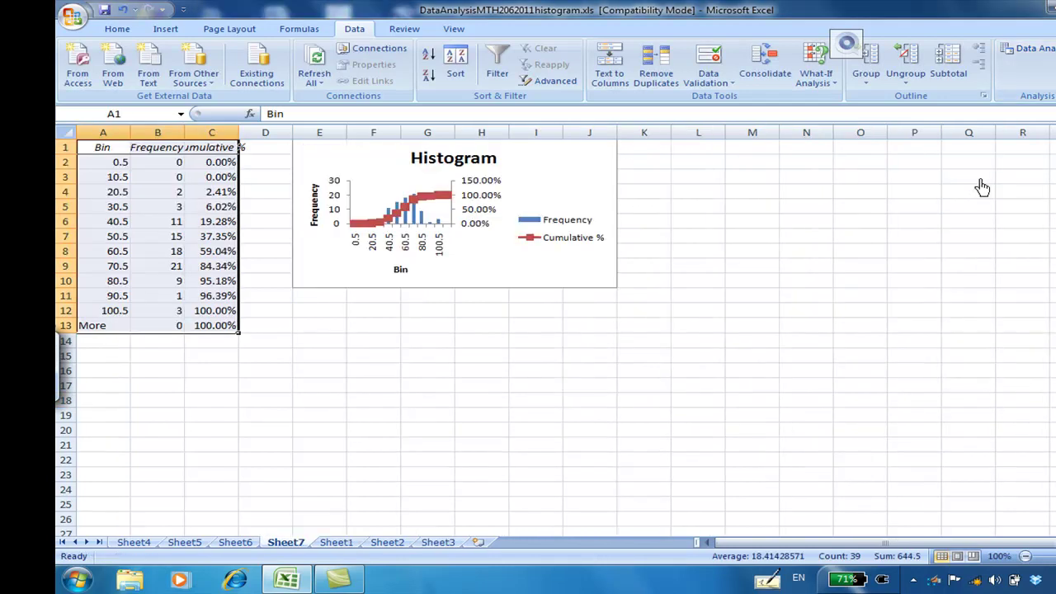
Delete the Frequency bar series and enlarge the histogram chart
left_click(612, 286)
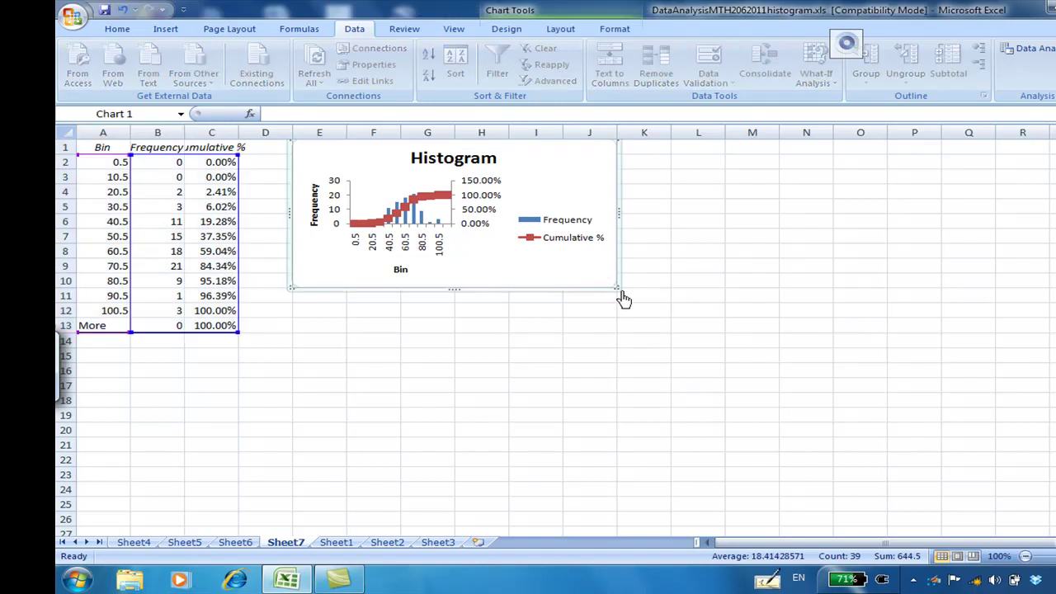
left_click_drag(617, 295, 747, 367)
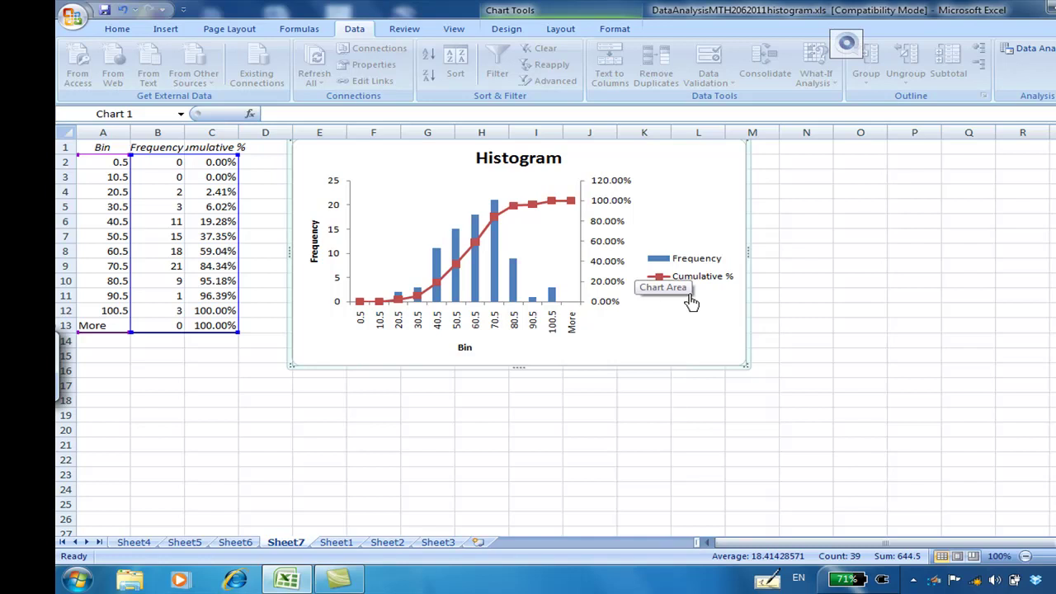
left_click(495, 273)
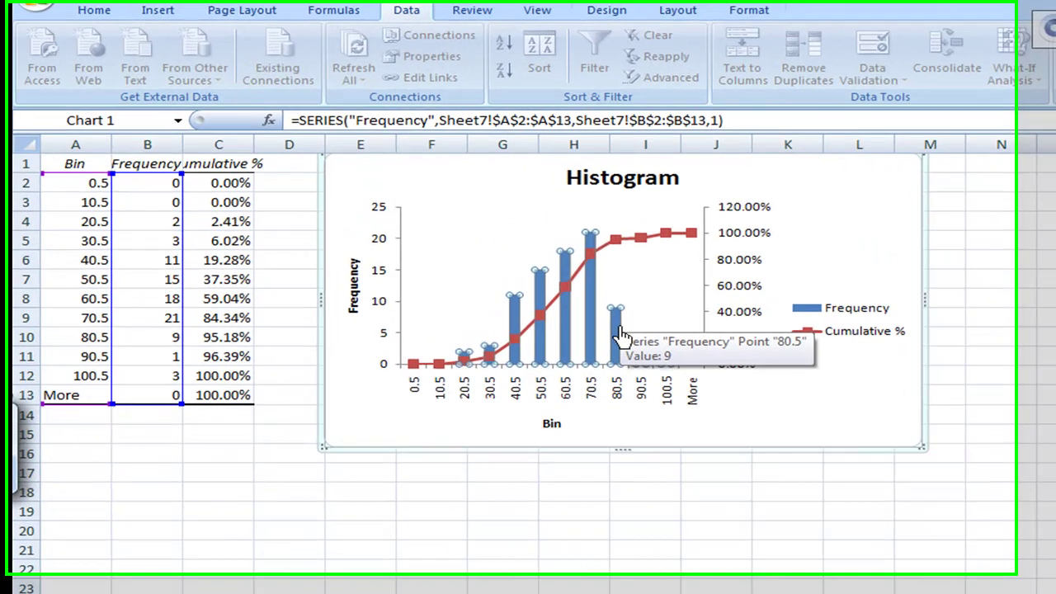
right_click(622, 336)
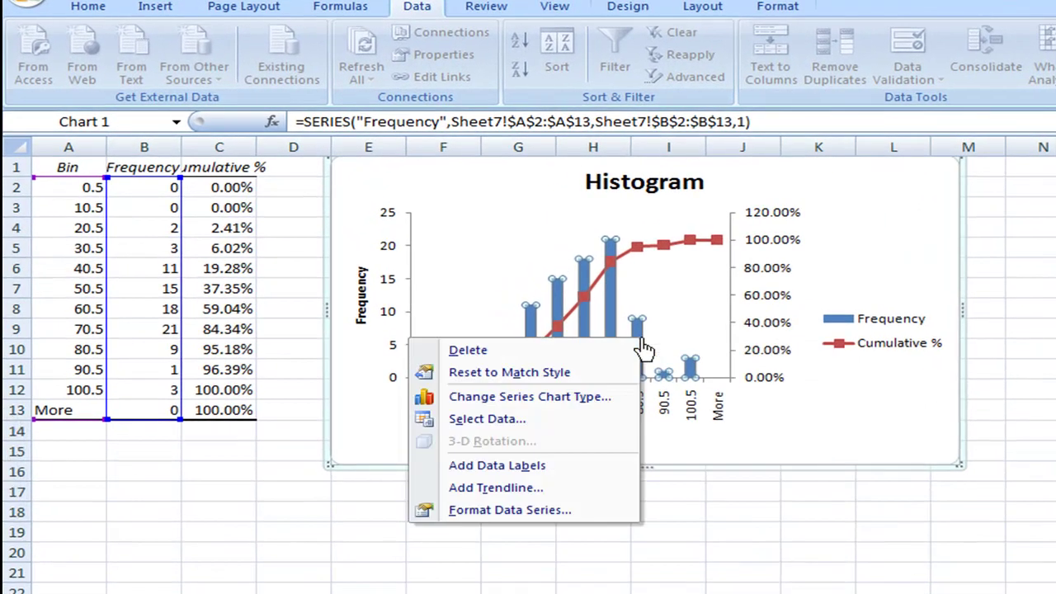
left_click(485, 352)
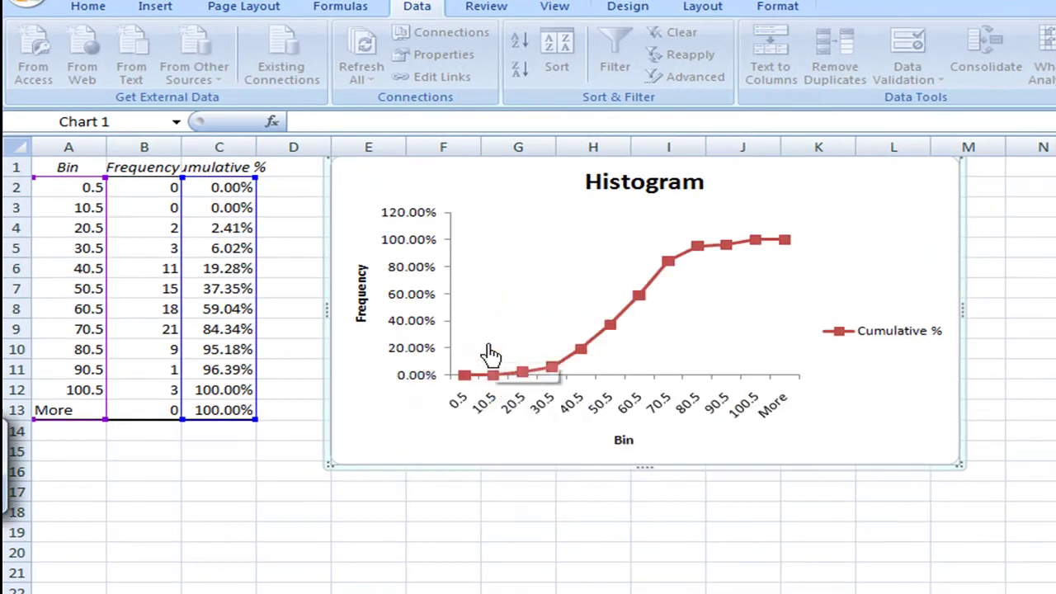
left_click_drag(959, 465, 1055, 538)
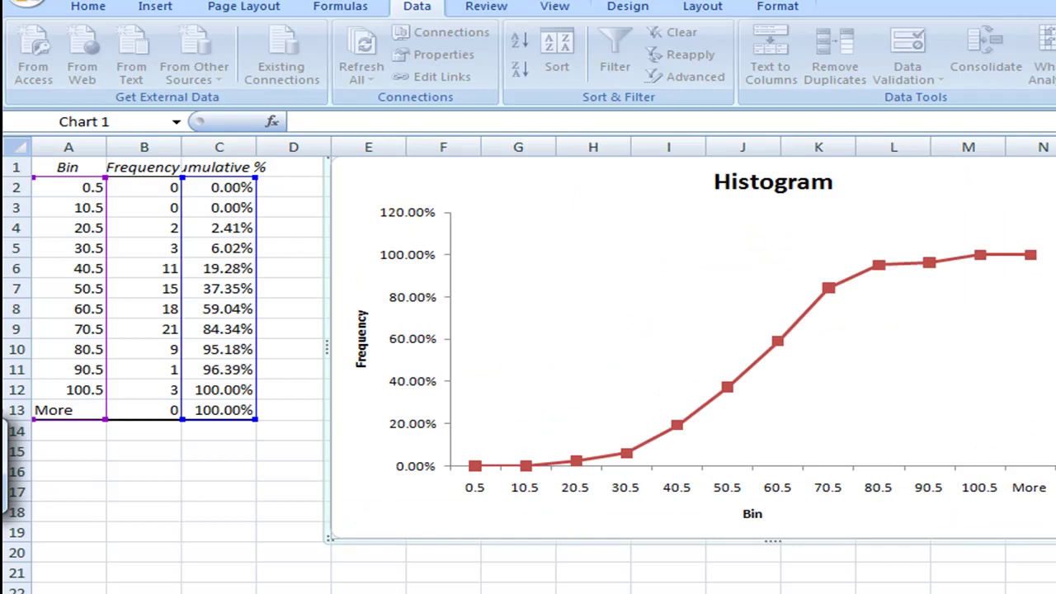
Delete the 'Histogram' chart title
left_click(839, 188)
left_click(840, 189)
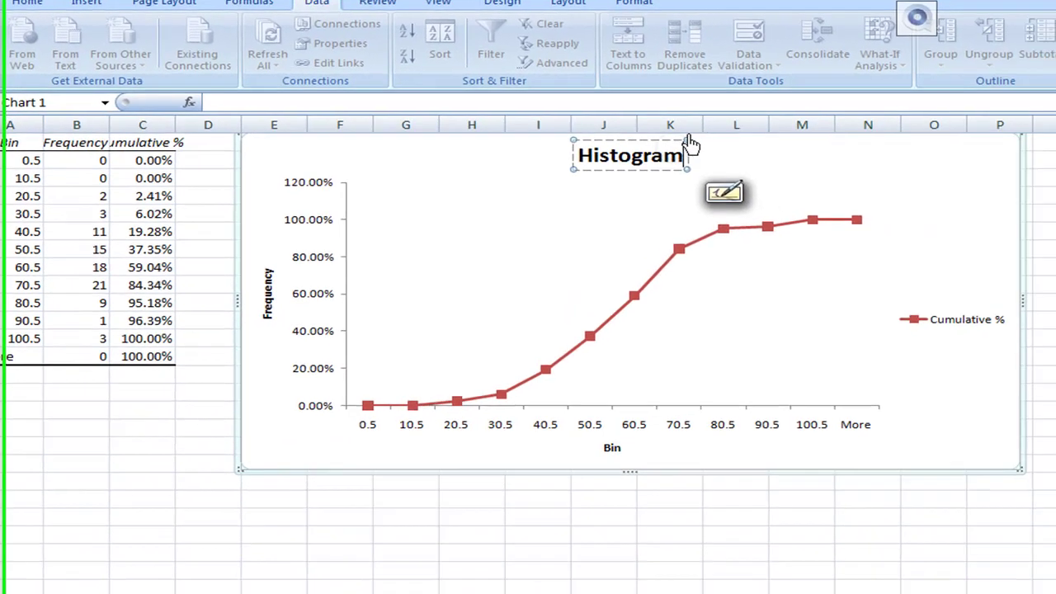
key("Escape")
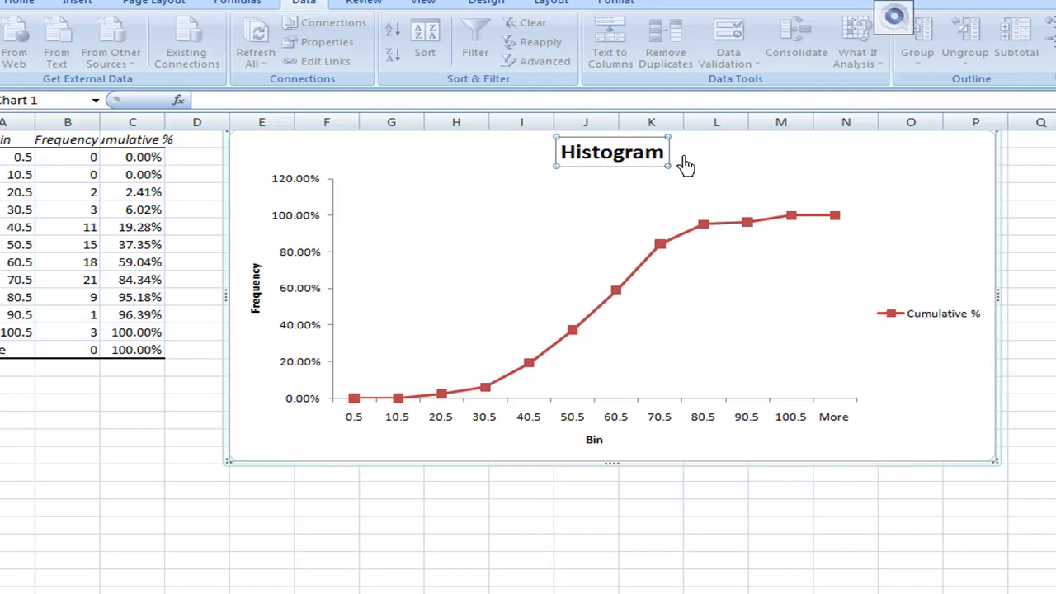
key("Delete")
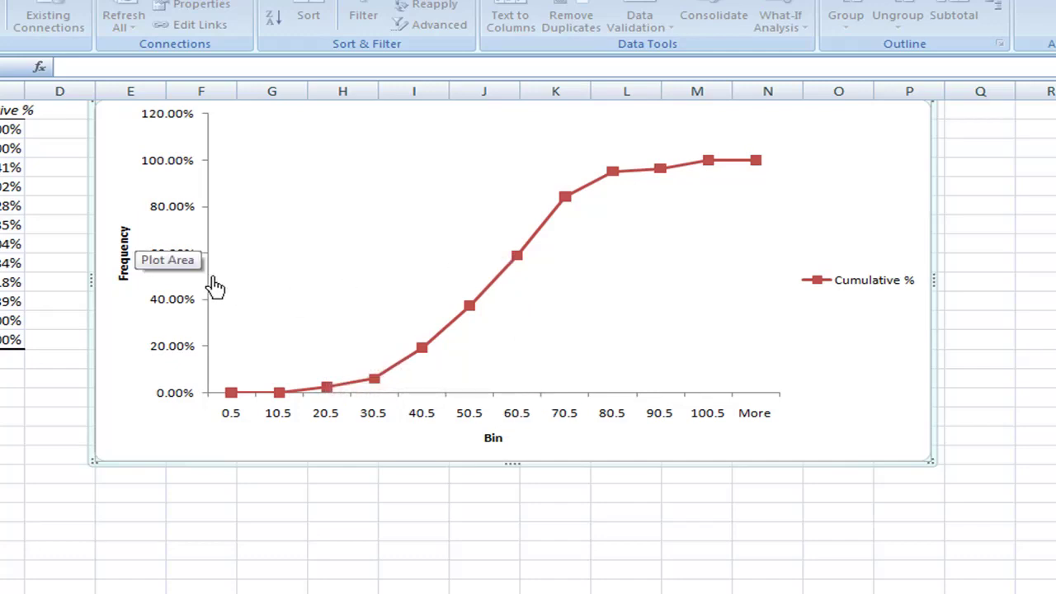
mouse_move(508, 284)
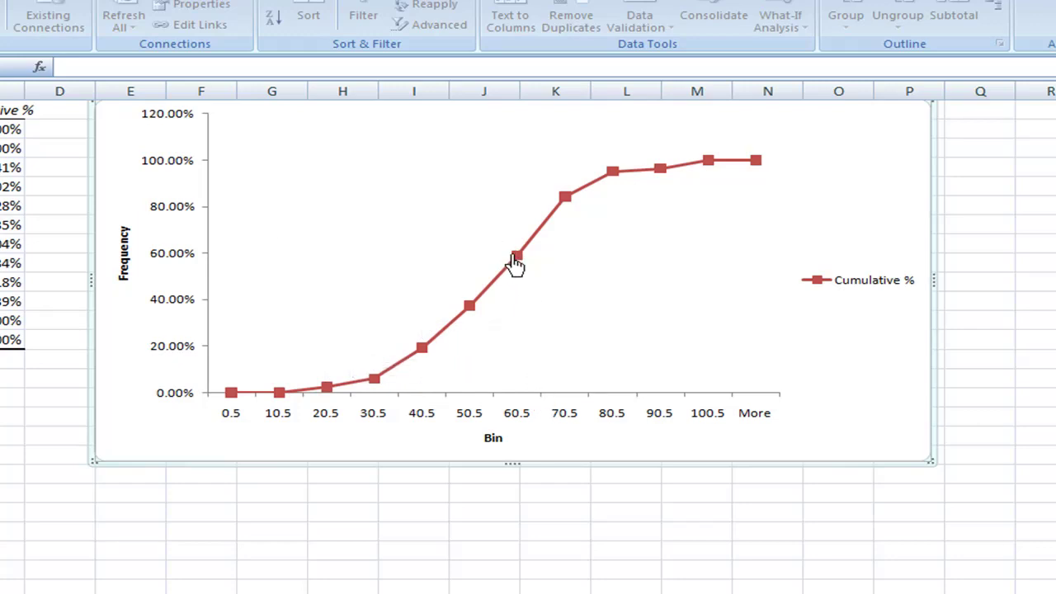
mouse_move(518, 264)
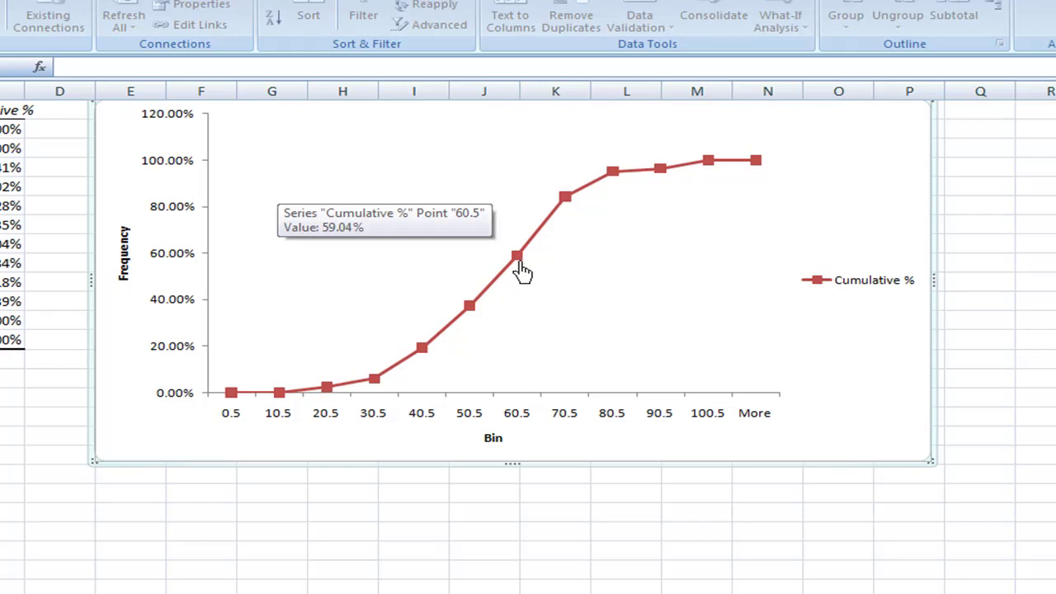
Add percentage data labels to the Cumulative % line, from 0.00% to 100.00%, and enlarge the chart
right_click(520, 269)
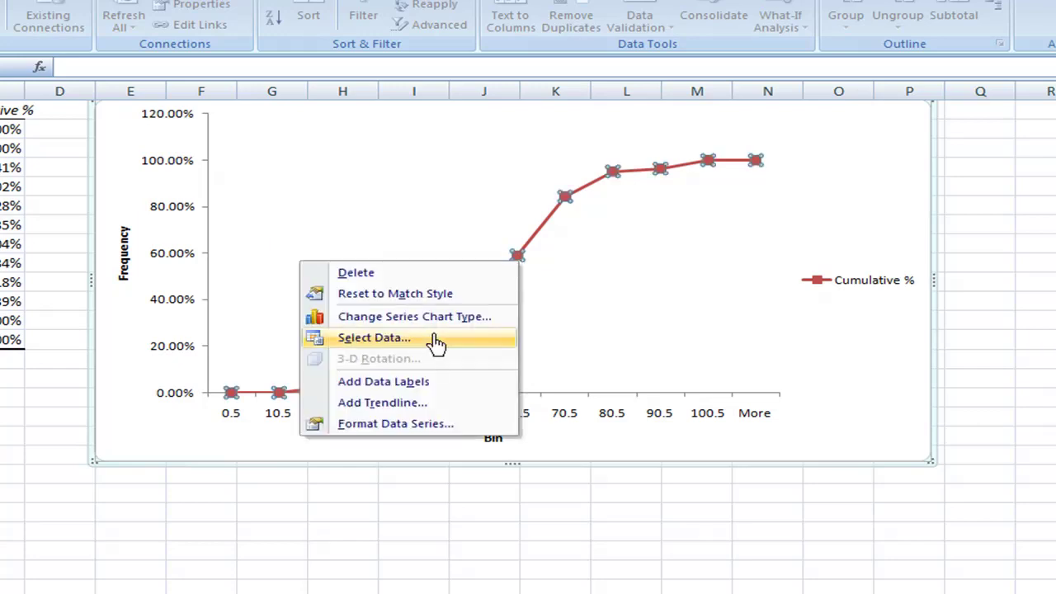
left_click(446, 382)
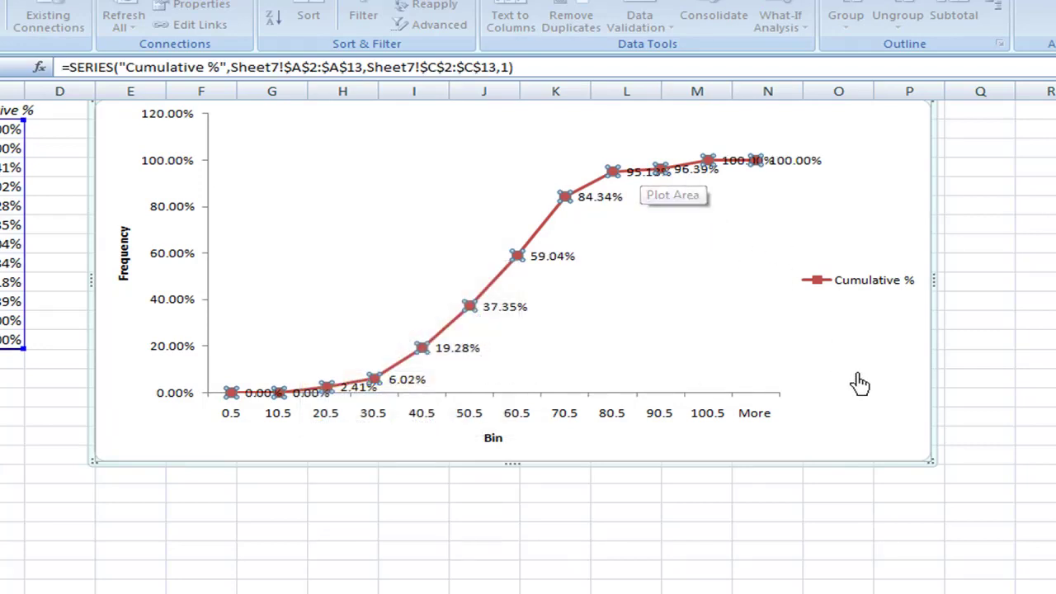
left_click_drag(938, 470, 1054, 570)
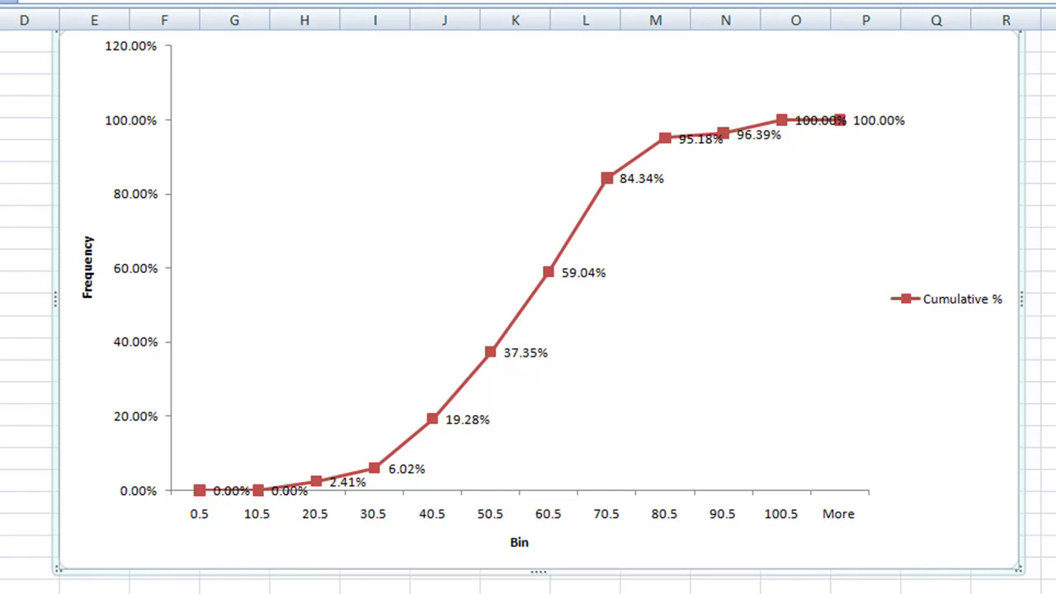
Ink red dashed drop lines from the 19.28%, 37.35% and 59.04% points to the Bin axis
key("Escape")
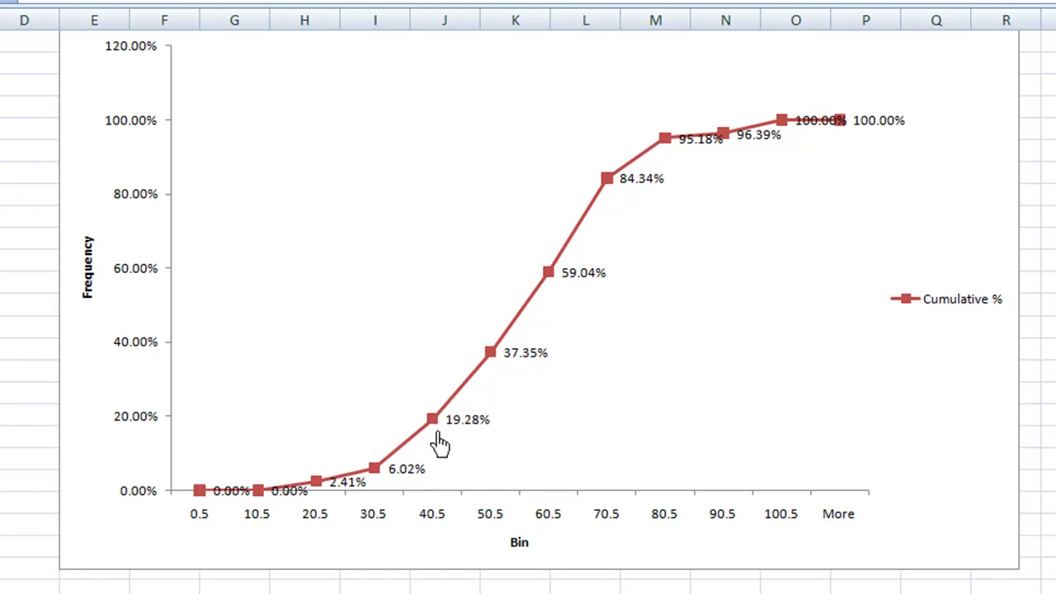
left_click_drag(433, 428, 436, 486)
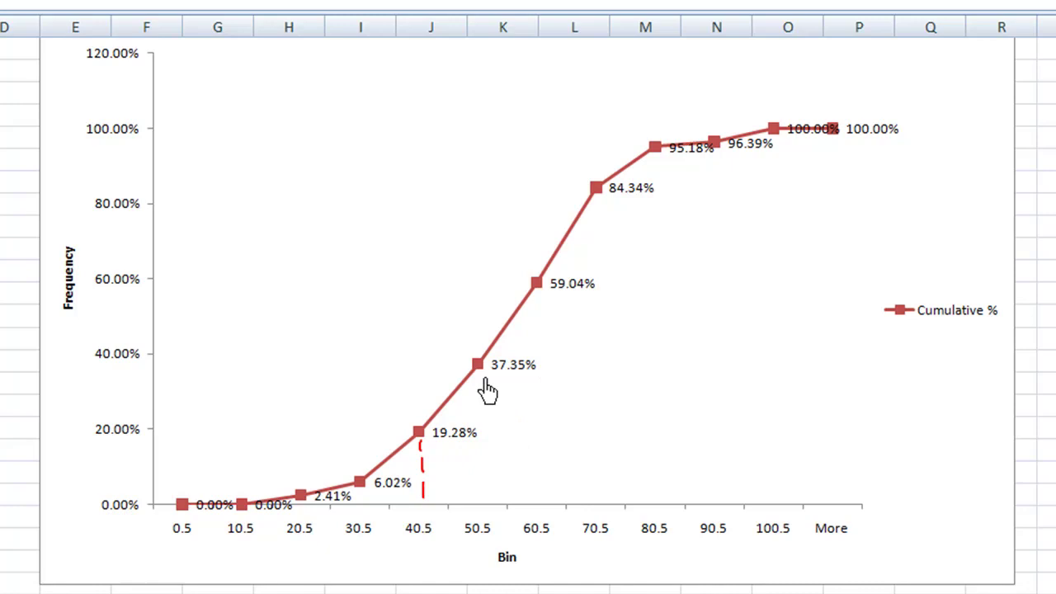
left_click_drag(480, 376, 481, 507)
left_click_drag(537, 299, 537, 504)
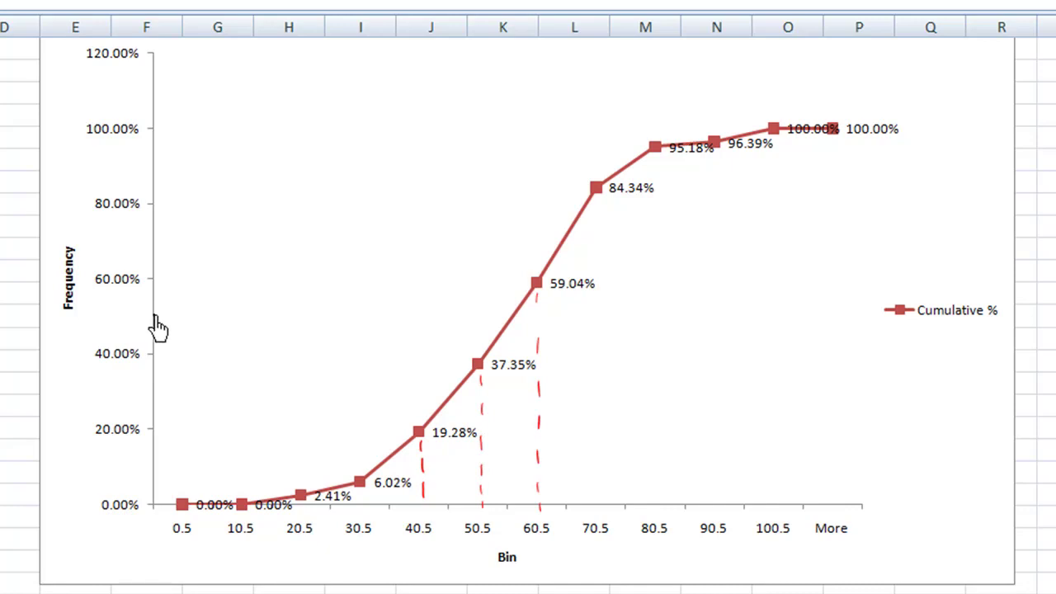
Ink dashed lines from 50% to the curve and down to the axis, with an arrow and 'median ≈ 56'
mouse_move(153, 317)
left_mouse_down()
mouse_move(215, 329)
mouse_move(510, 330)
left_mouse_up()
left_click_drag(507, 328, 511, 501)
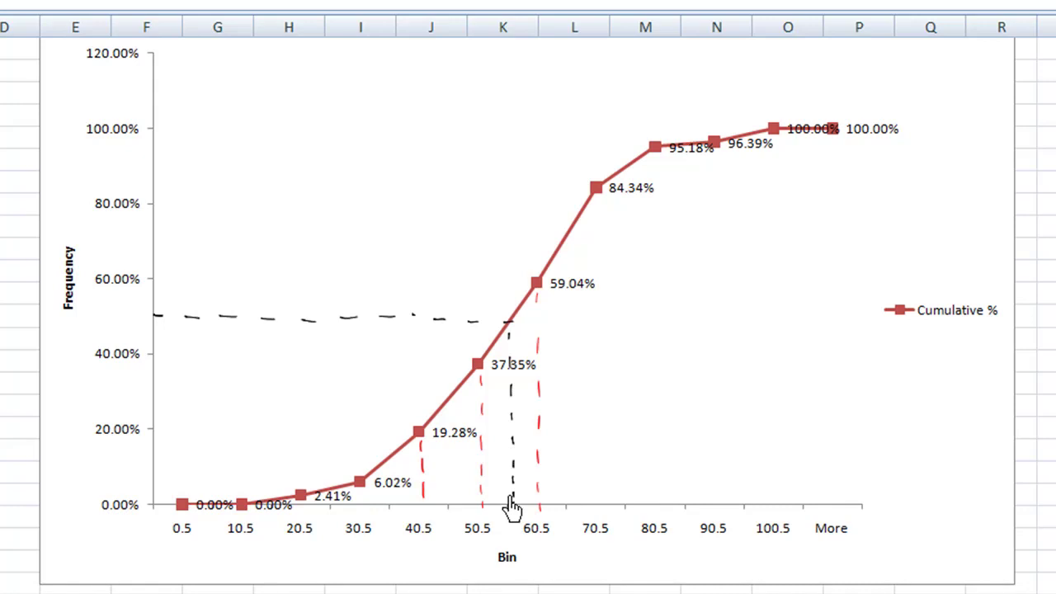
left_click_drag(561, 463, 520, 492)
left_click_drag(521, 493, 533, 493)
left_click_drag(570, 458, 705, 416)
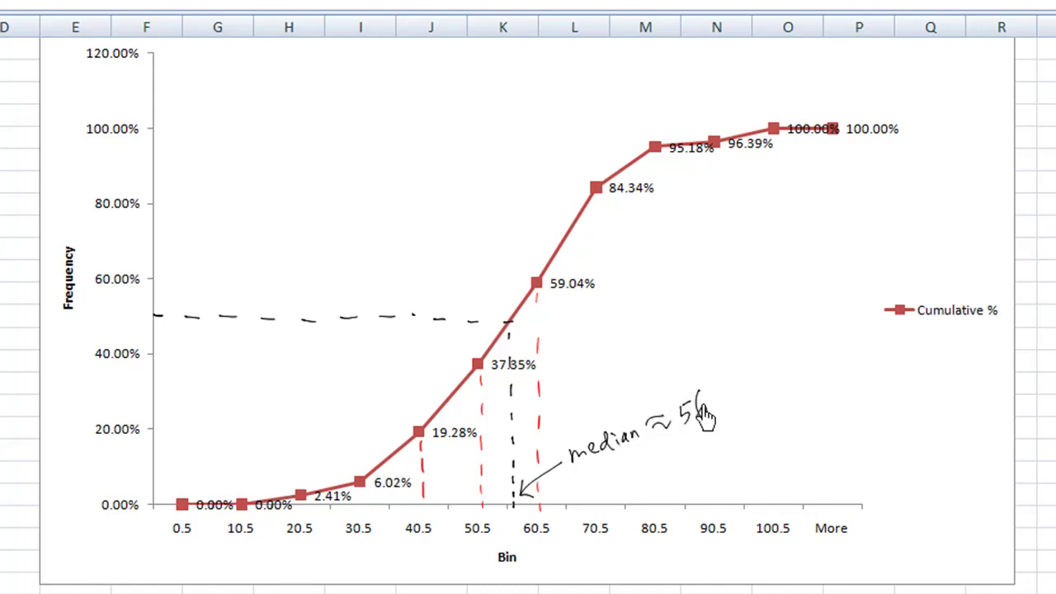